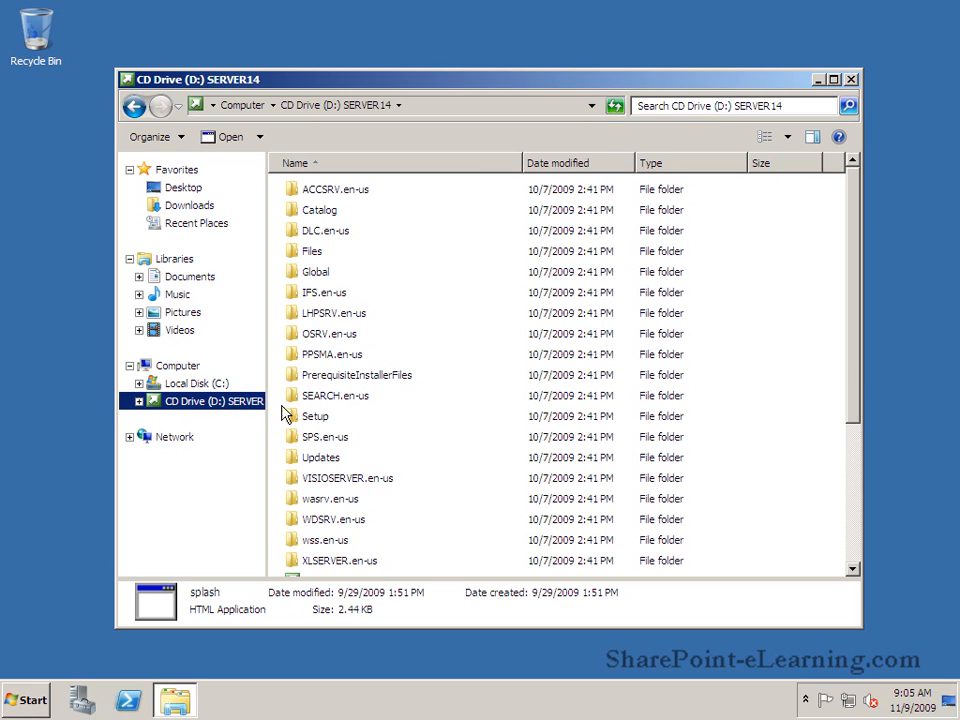
Scroll the D: installation disc to splash.hta and launch the SharePoint Server 2010 start screen.
left_click_drag(856, 368, 853, 518)
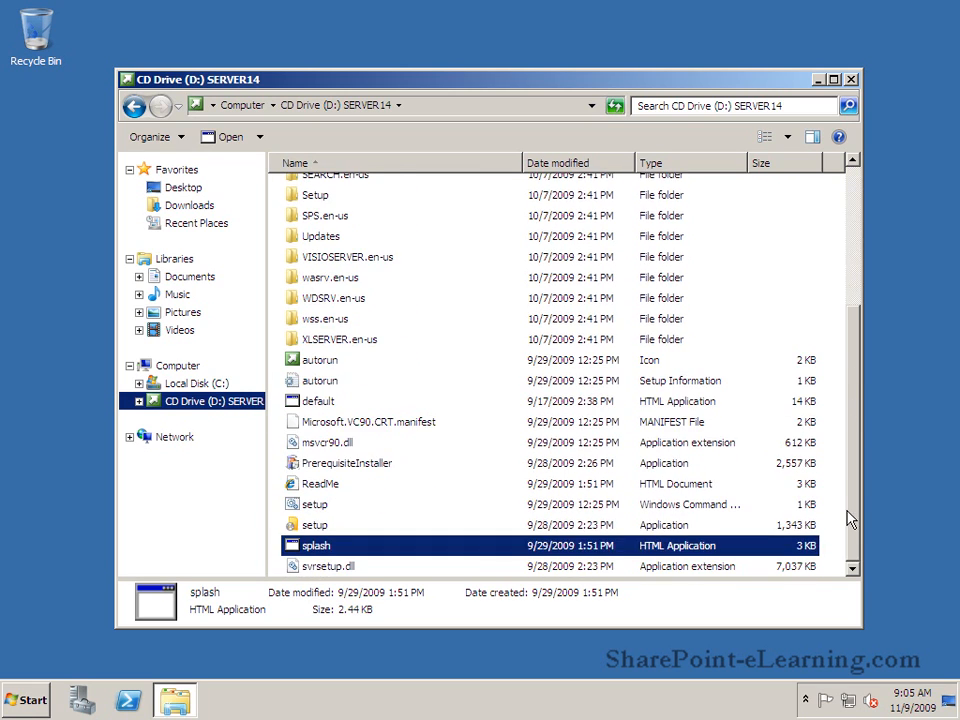
double_click(318, 550)
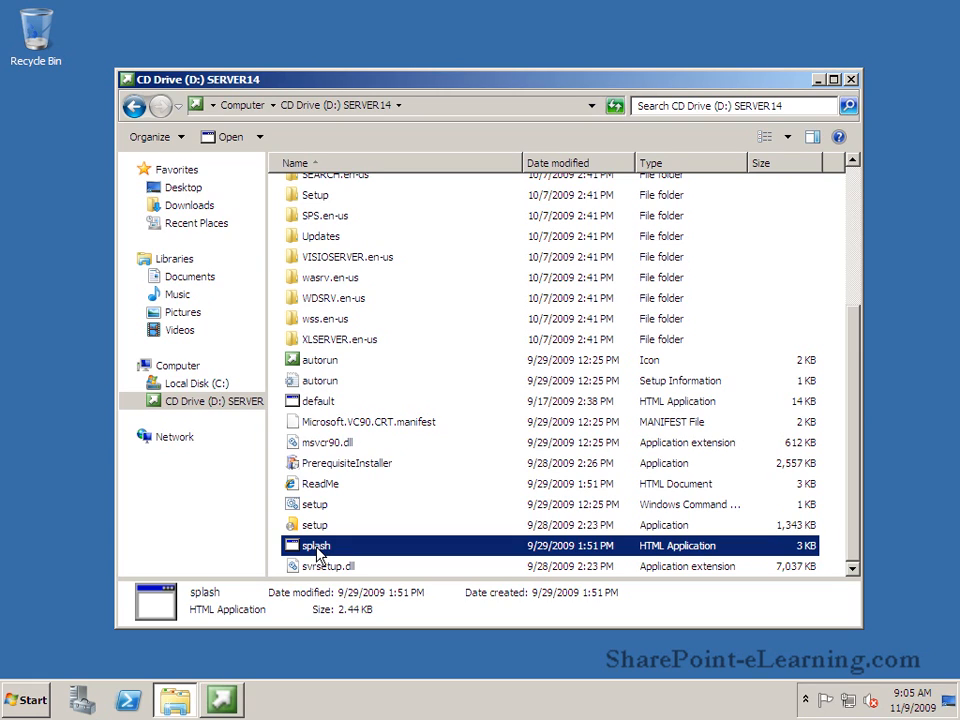
Install all software prerequisites with the Preparation Tool, accepting their license terms.
left_click(215, 710)
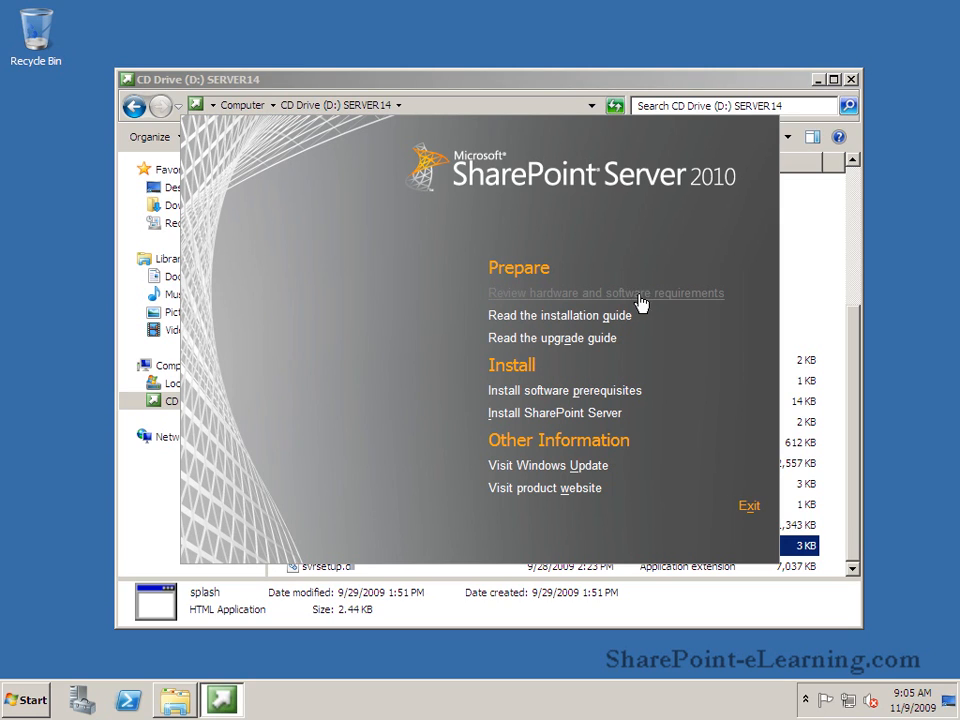
left_click(636, 401)
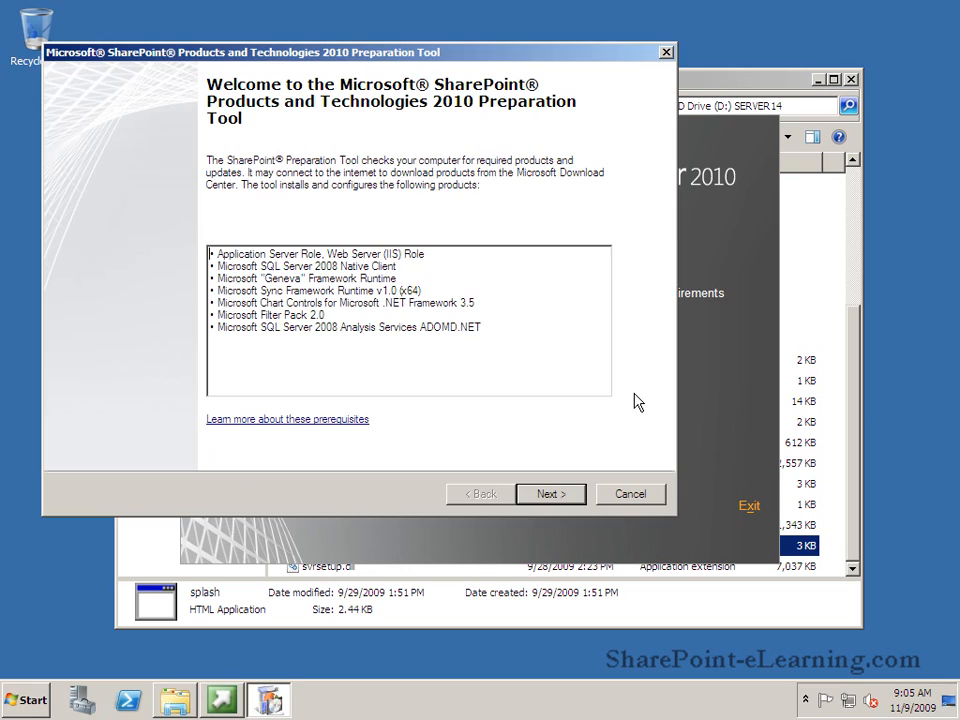
left_click(566, 495)
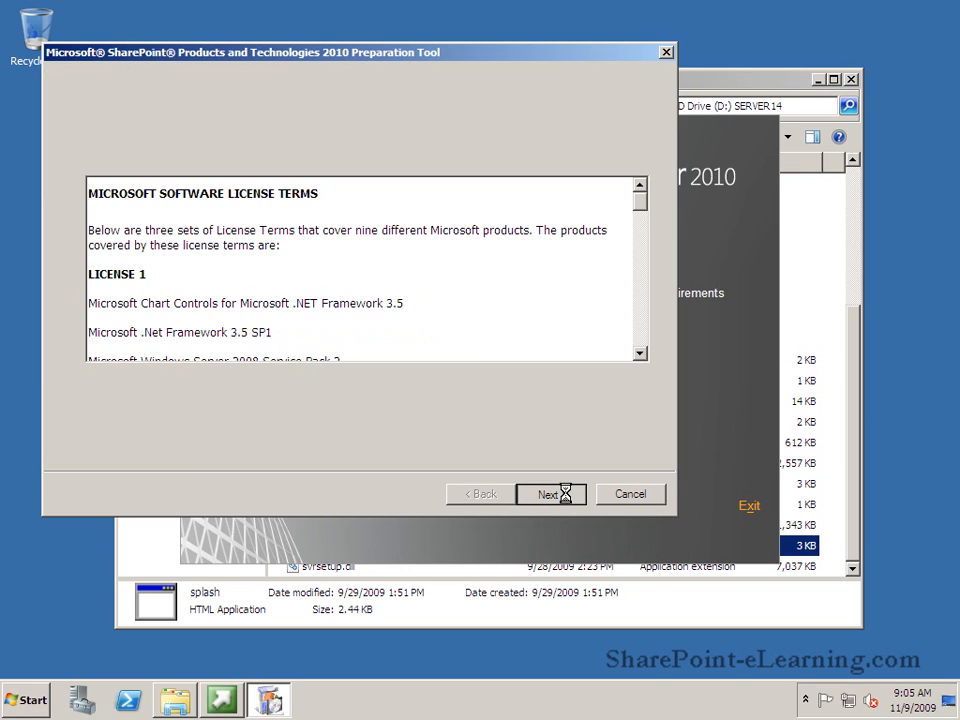
left_click(278, 455)
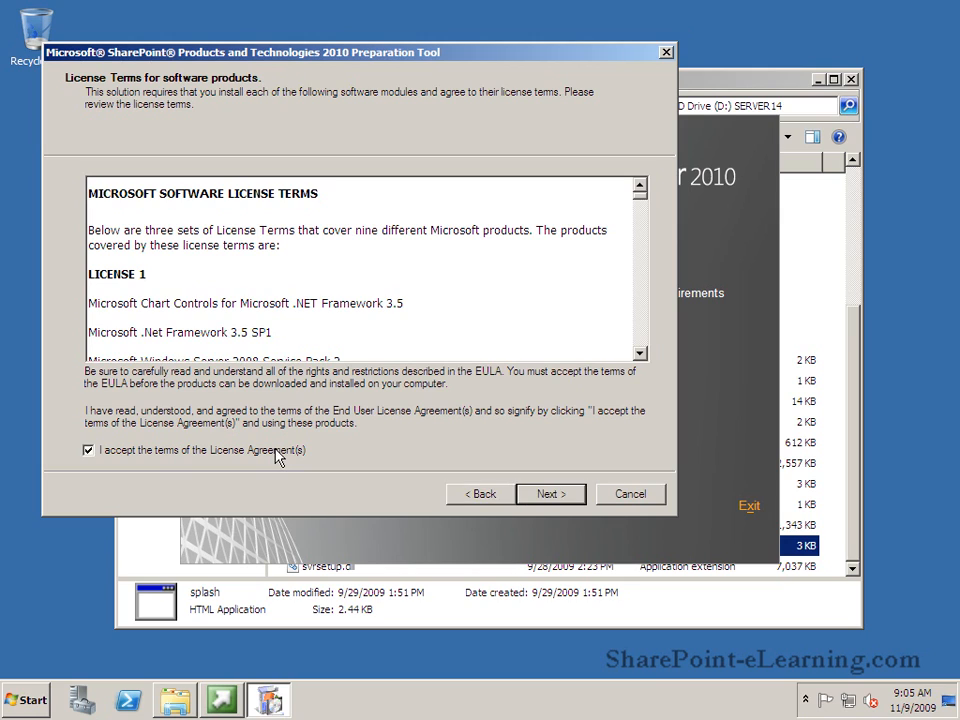
left_click(545, 494)
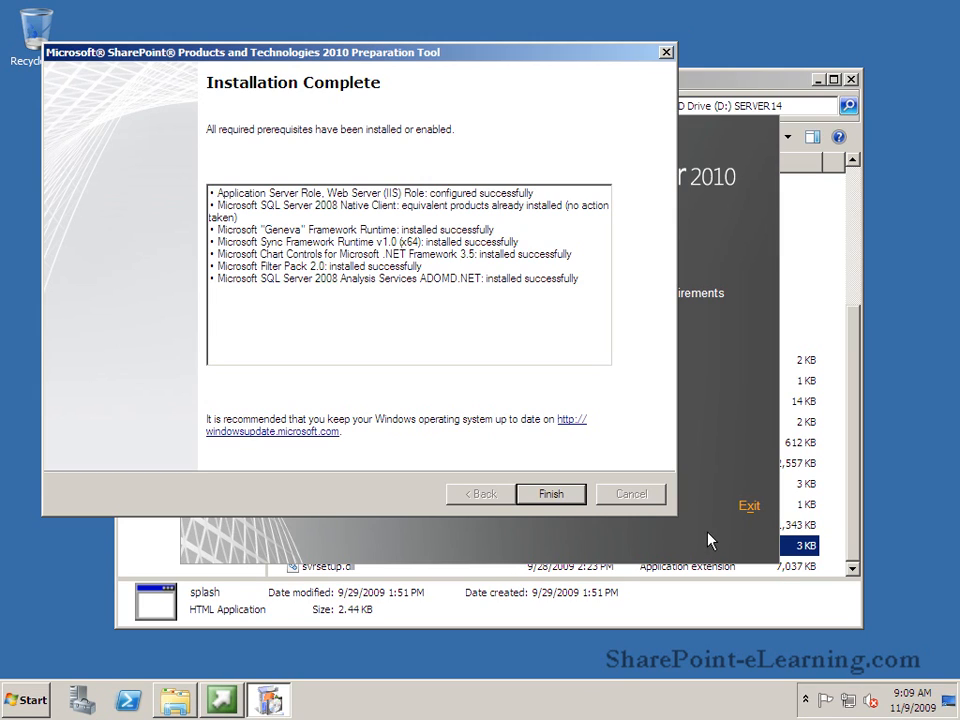
left_click(551, 494)
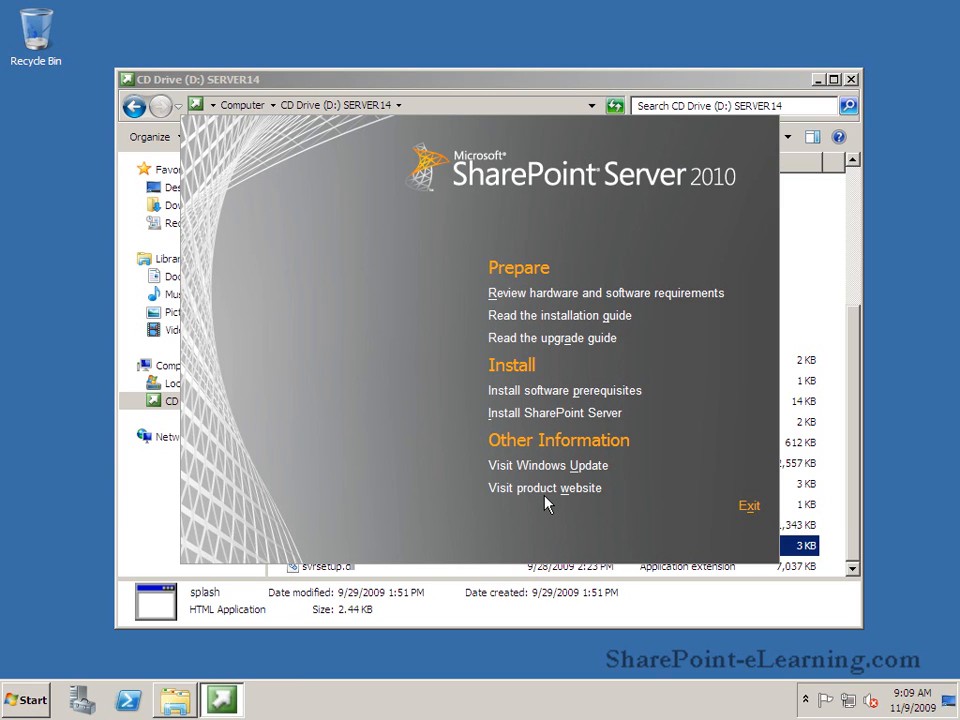
Start Install SharePoint Server and accept the SharePoint license agreement.
left_click(569, 414)
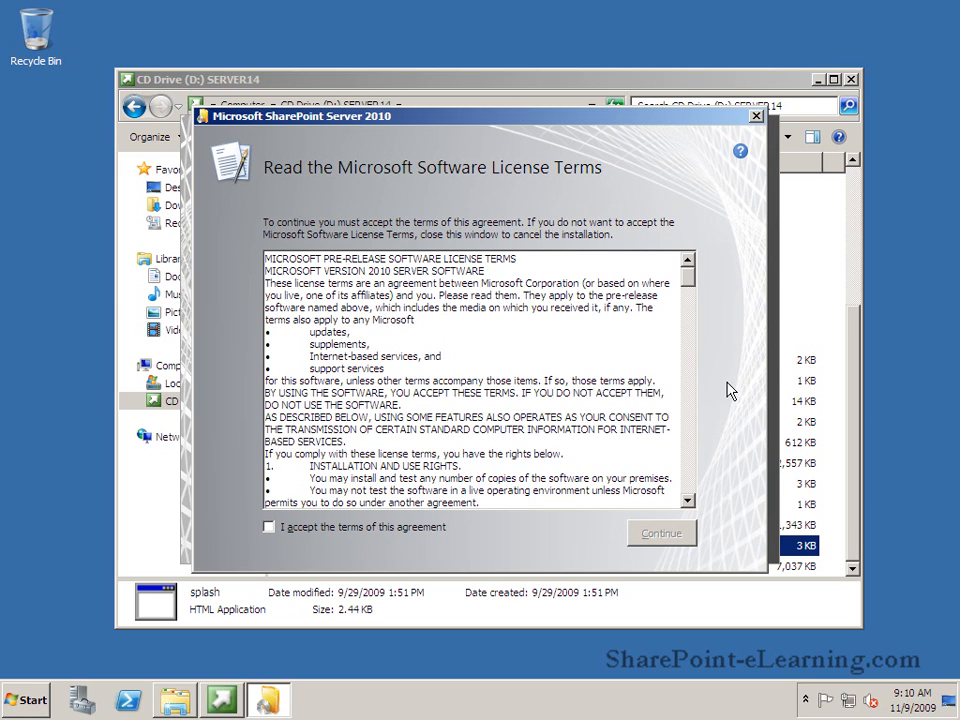
left_click(305, 533)
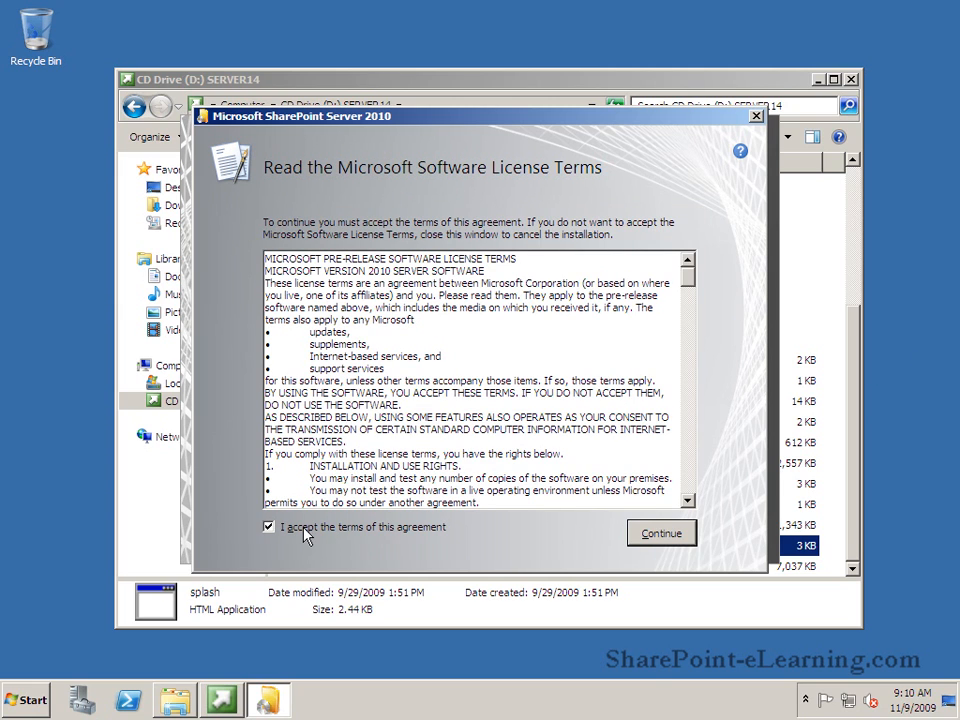
left_click(658, 550)
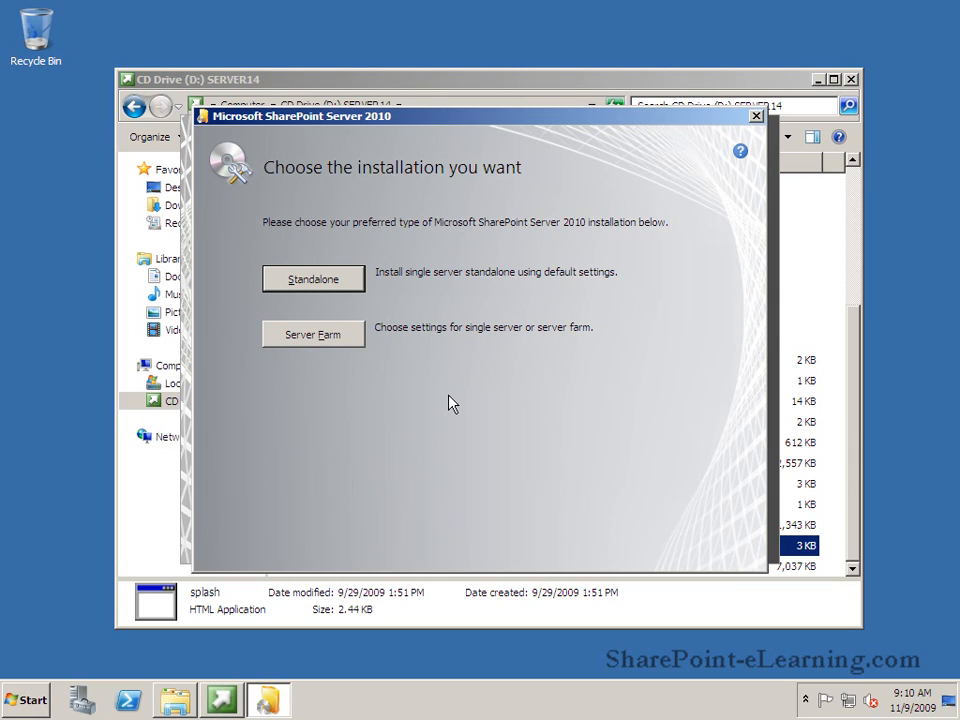
Install SharePoint as a Server Farm with Complete server type in the default file location.
left_click(328, 335)
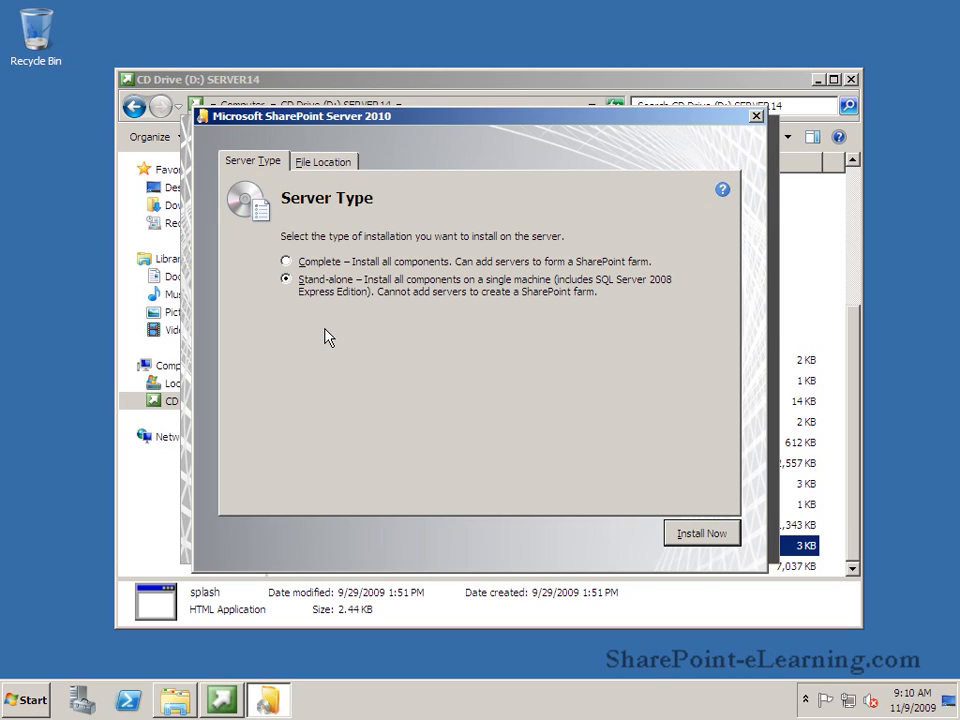
left_click(286, 263)
left_click(325, 161)
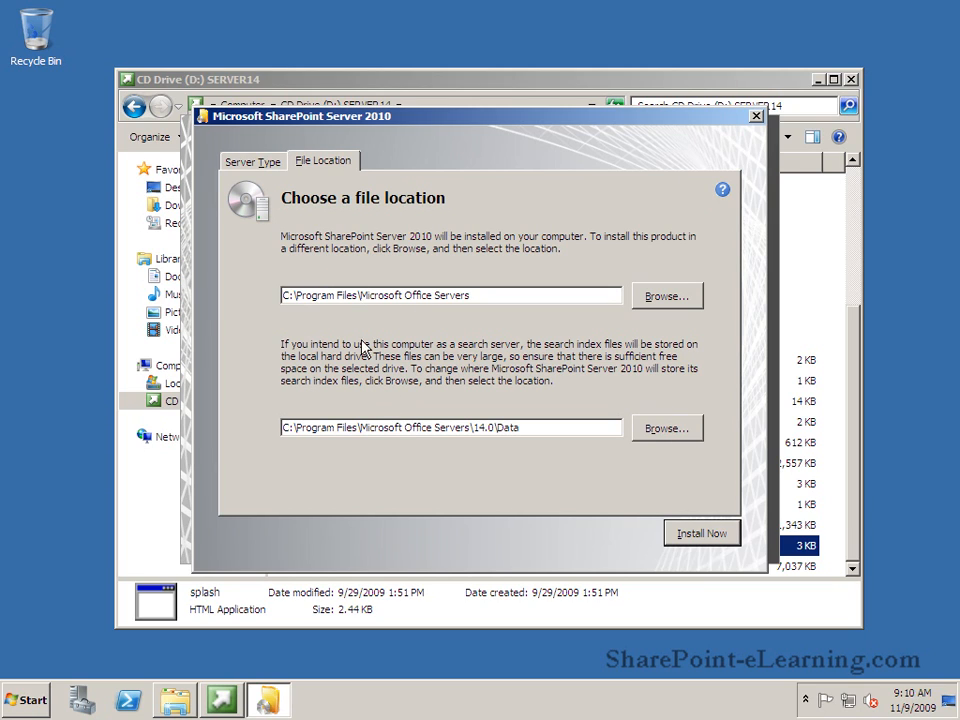
left_click(697, 536)
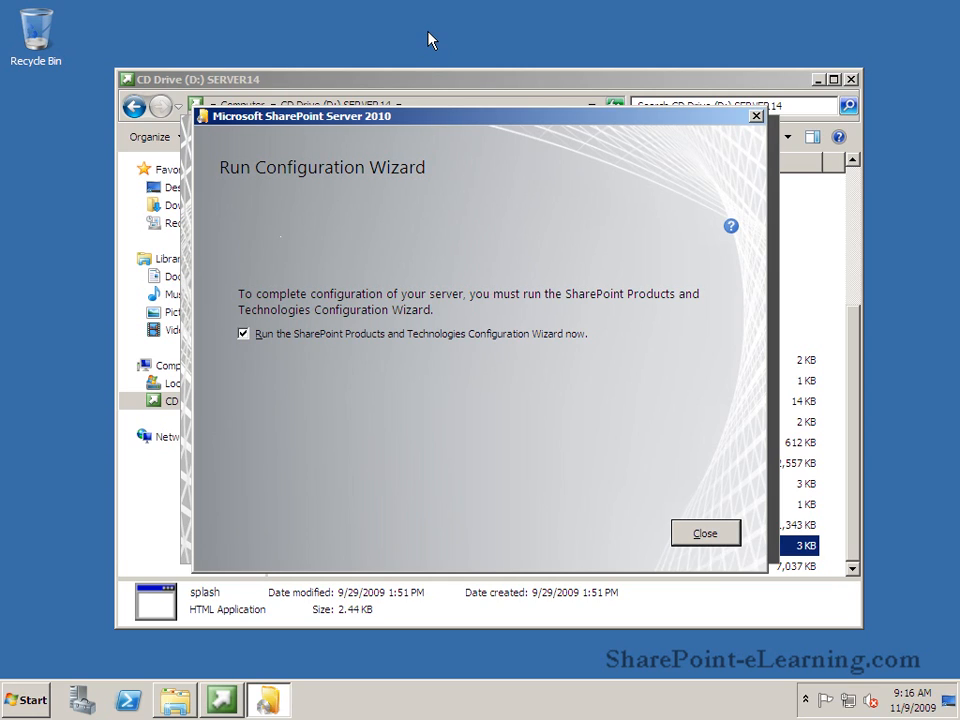
Launch the Configuration Wizard and agree to restart the affected services.
left_click(705, 534)
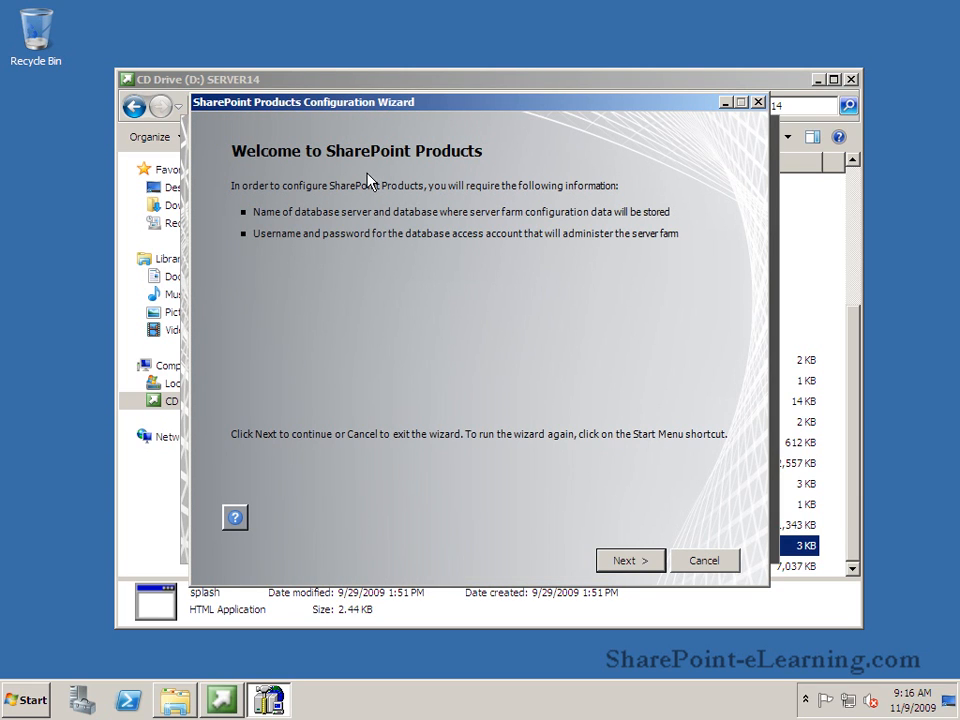
left_click(622, 566)
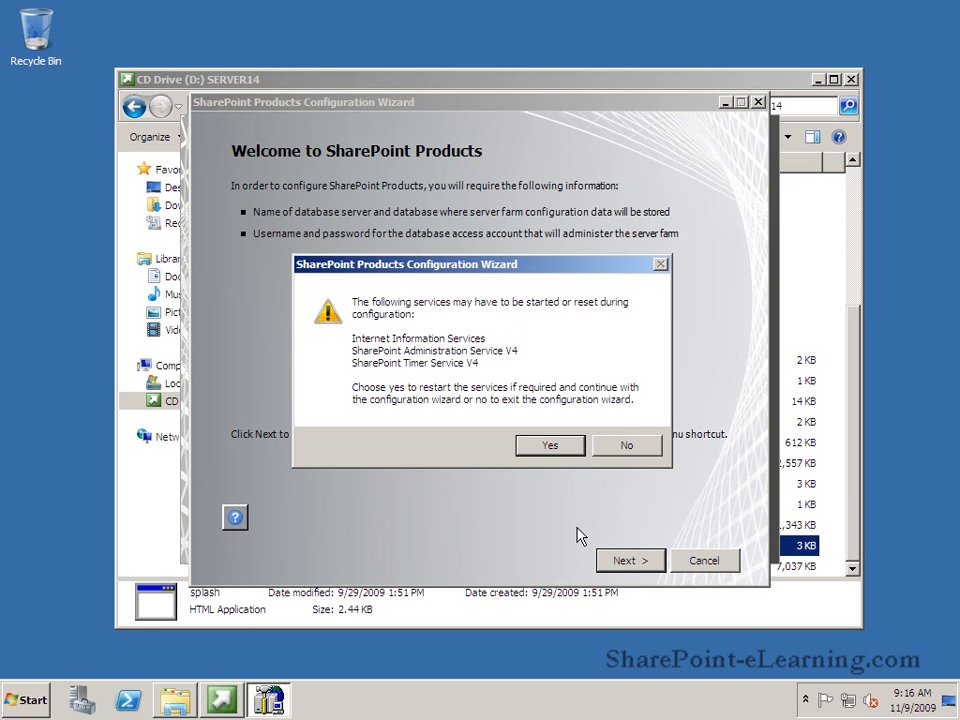
left_click(545, 446)
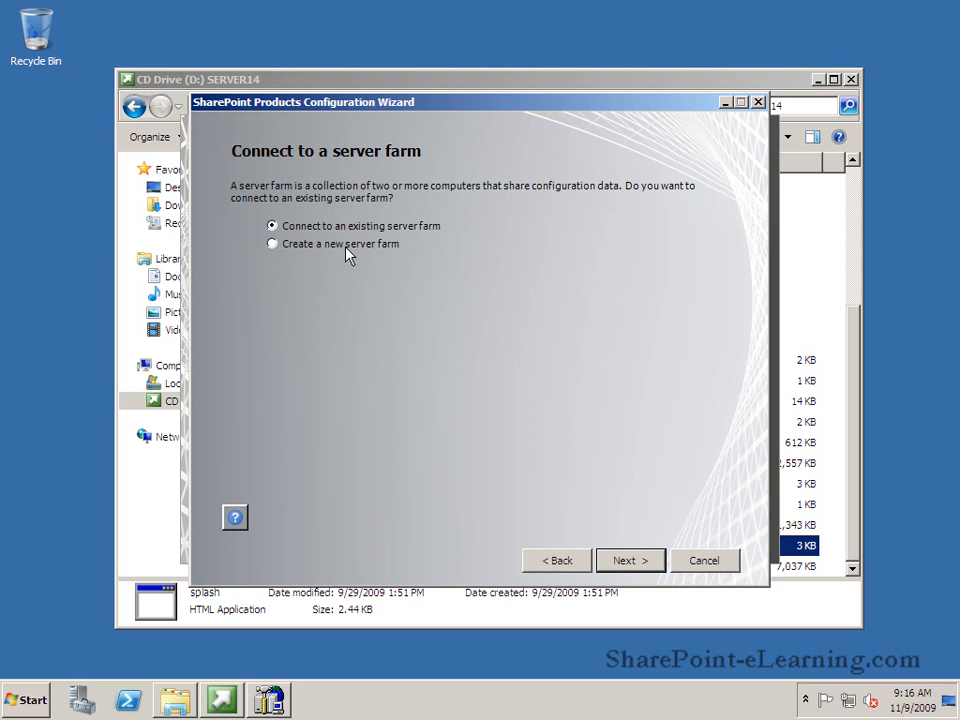
Create a new farm on database server SPeL with the service account's username and password.
left_click(622, 562)
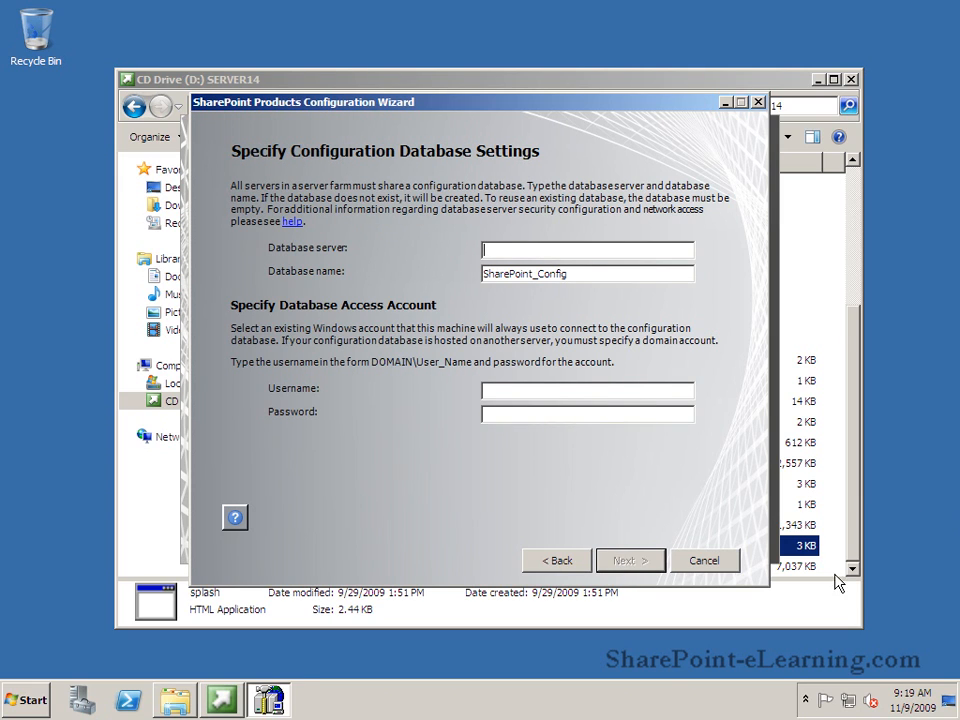
type("SPeL")
left_click(541, 387)
type("aw\\spservice")
key("Tab")
type("p")
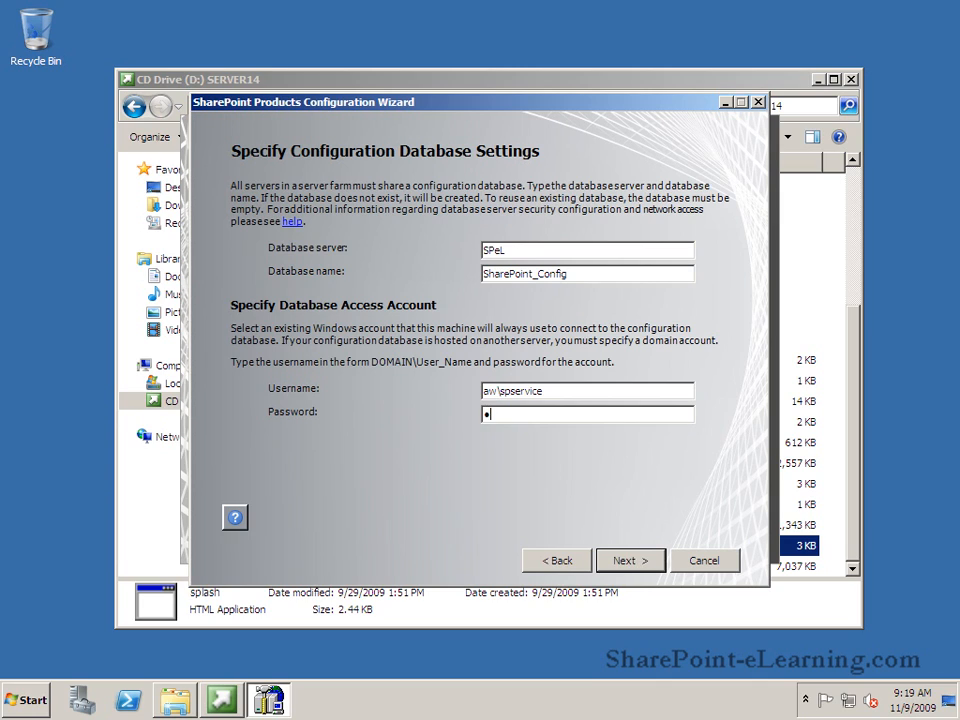
type("ass@word1")
Enter the farm security passphrase, confirm it, and submit.
left_click(620, 561)
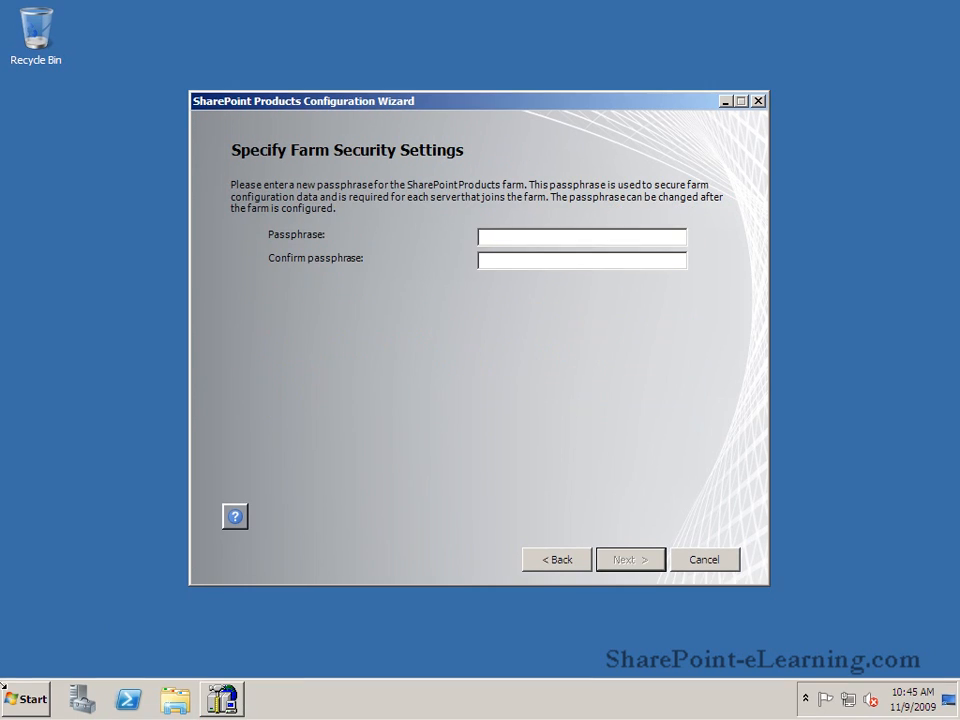
type("pass@word1")
key("Tab")
type("pass@wo")
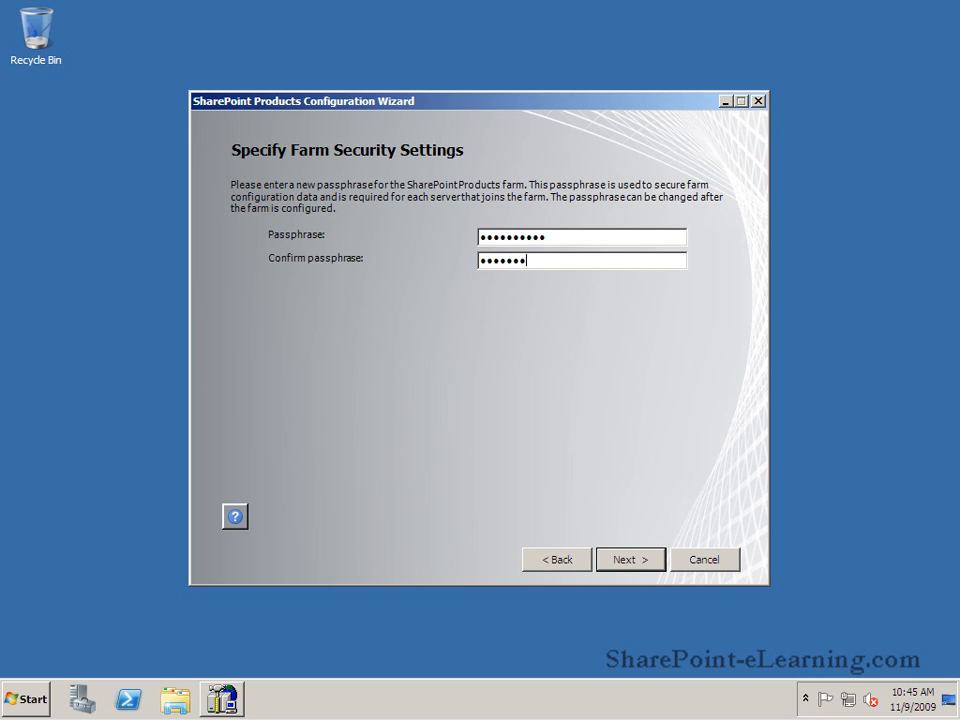
type("rd")
type("d")
left_click(650, 567)
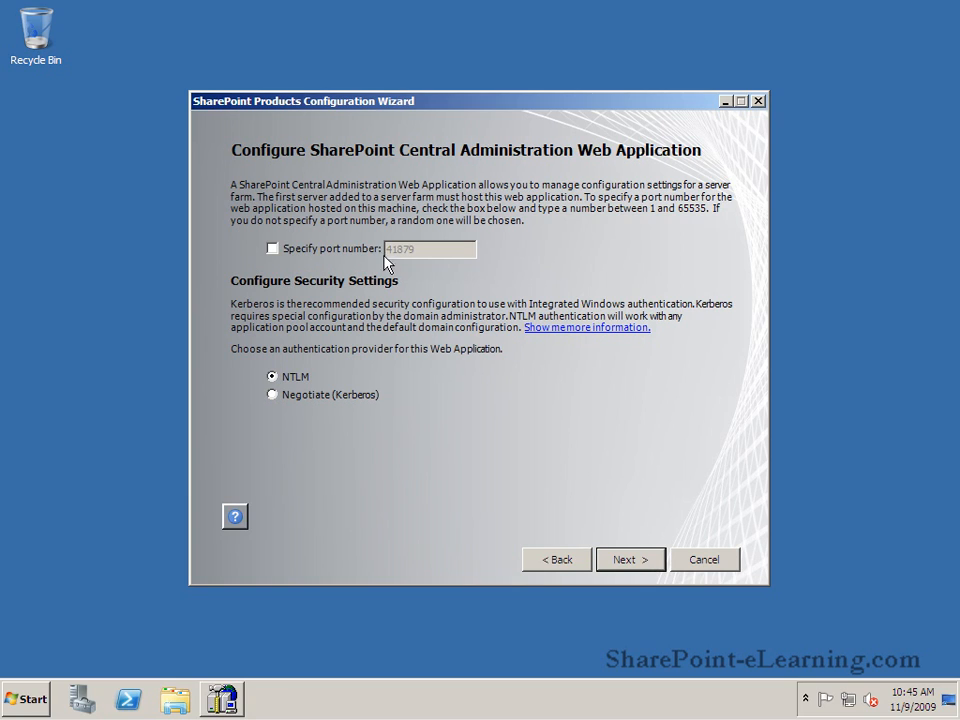
Set the Central Administration port to 9999, keeping NTLM authentication.
left_click(282, 250)
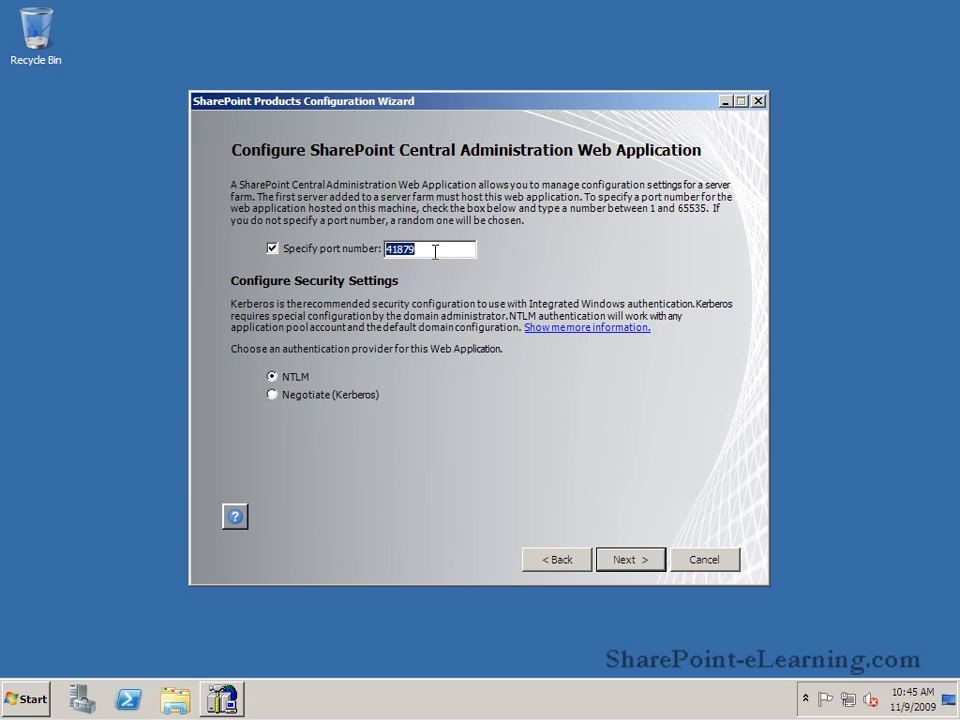
type("9999")
left_click(622, 560)
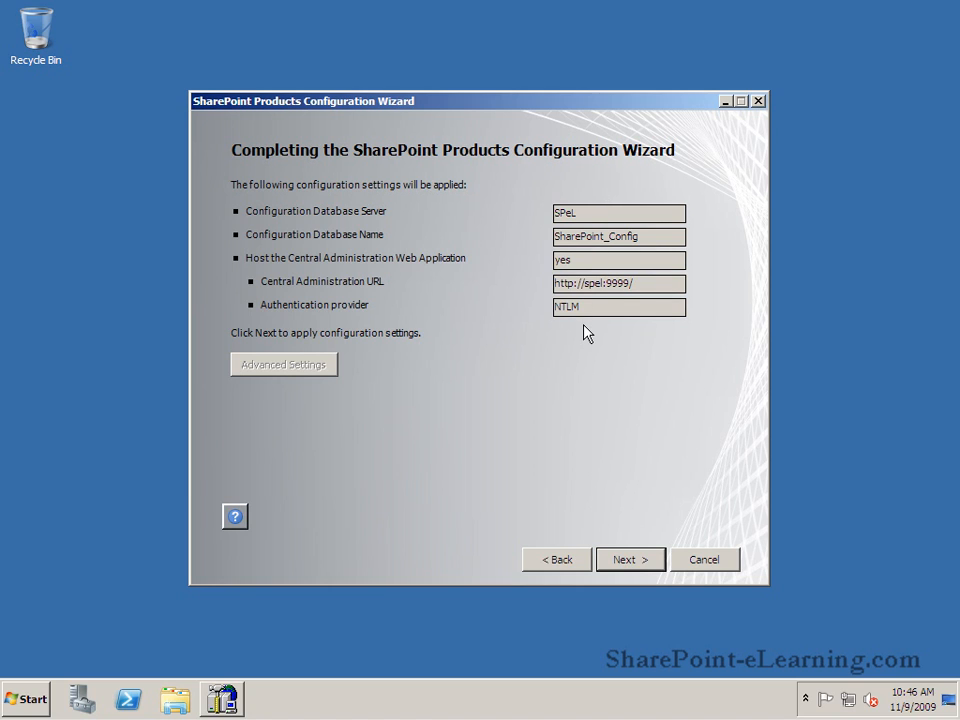
left_click(633, 566)
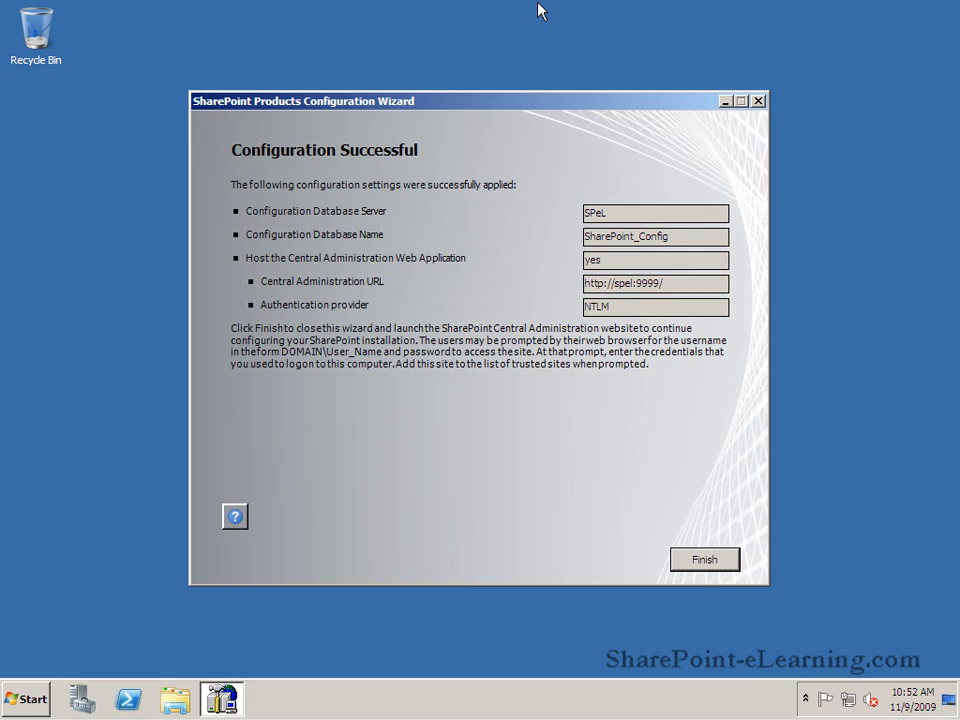
Open Central Administration maximized and decline the Customer Experience Improvement Program.
left_click(698, 566)
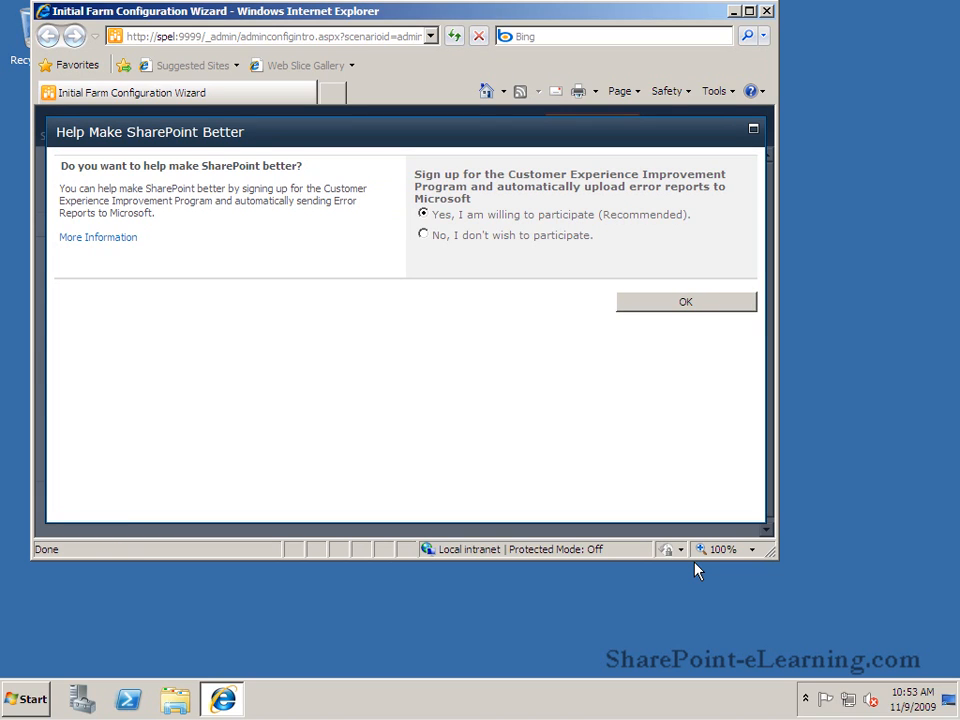
left_click(749, 12)
left_click(452, 236)
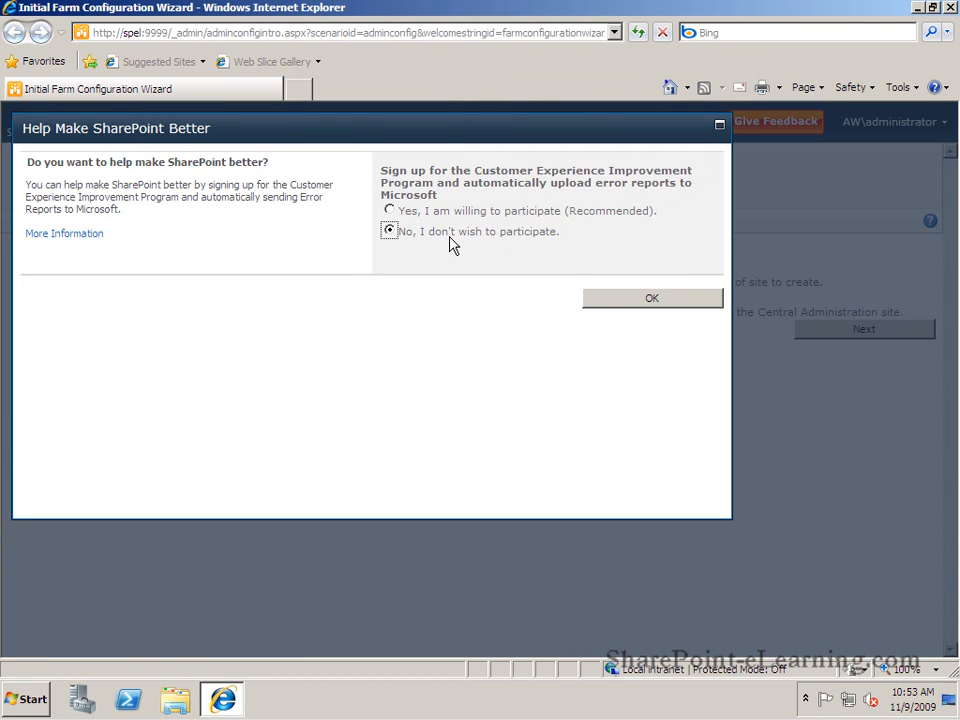
left_click(634, 305)
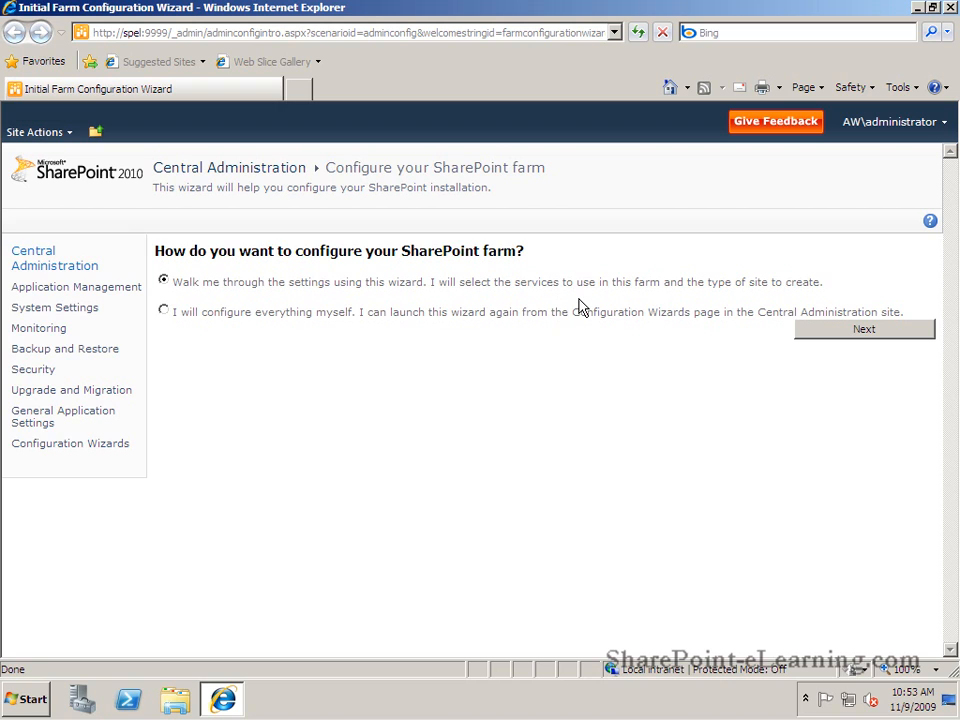
Run the farm services under the existing managed account, keeping the default services selected.
left_click(866, 332)
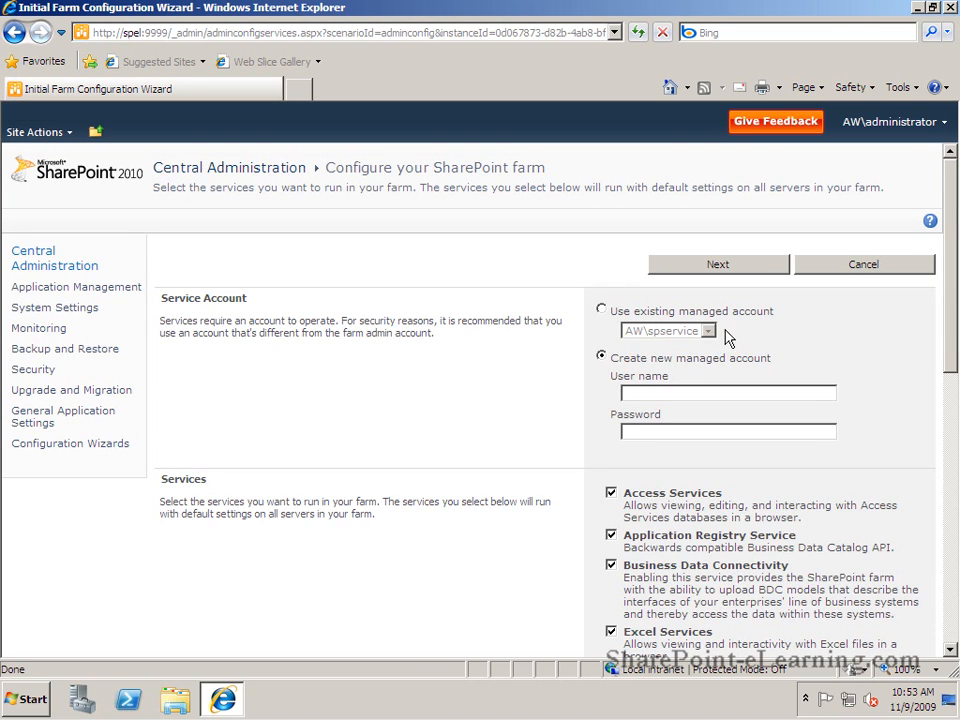
left_click(601, 309)
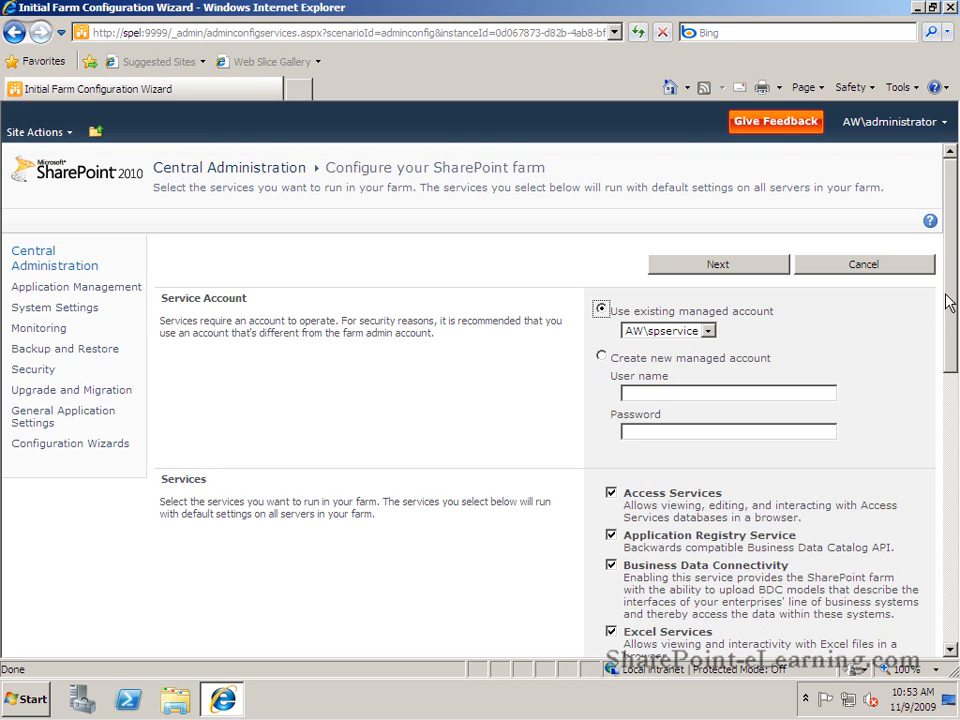
mouse_move(949, 300)
left_mouse_down()
mouse_move(955, 588)
mouse_move(955, 292)
left_mouse_up()
left_click(748, 268)
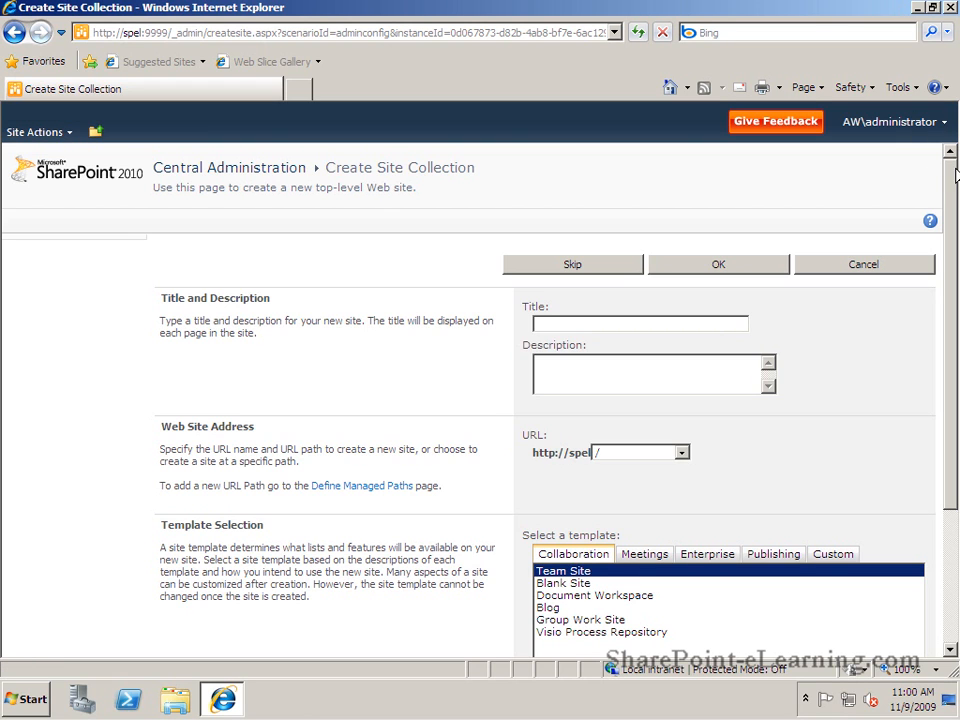
Enter 'SharePoint eLearning' as the site collection title.
scroll(952, 218, "down", 1)
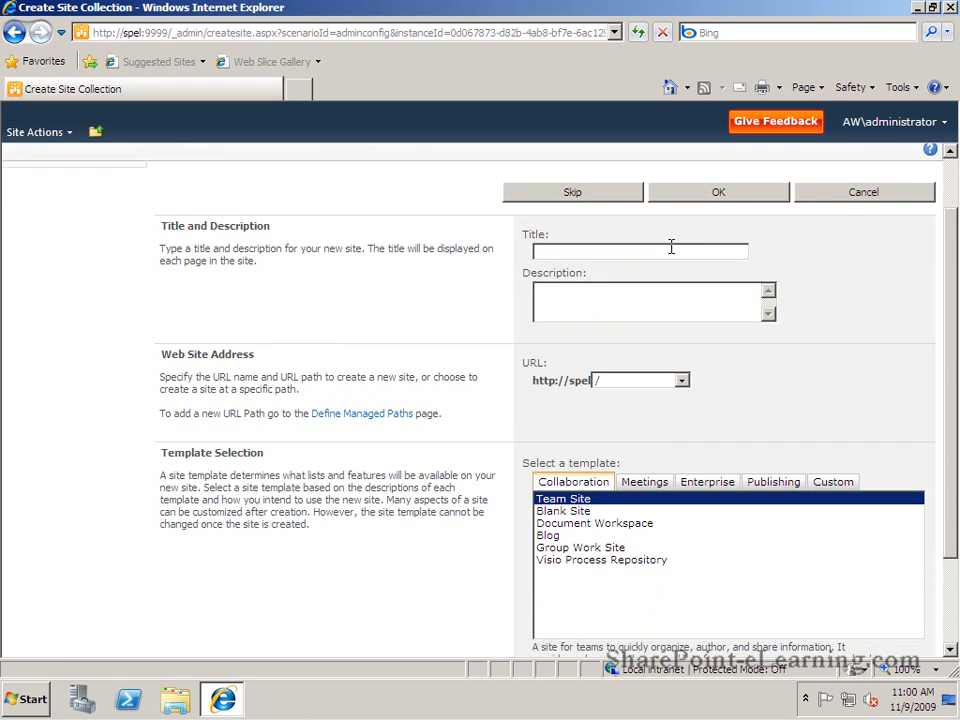
type("SharePoint eLearning")
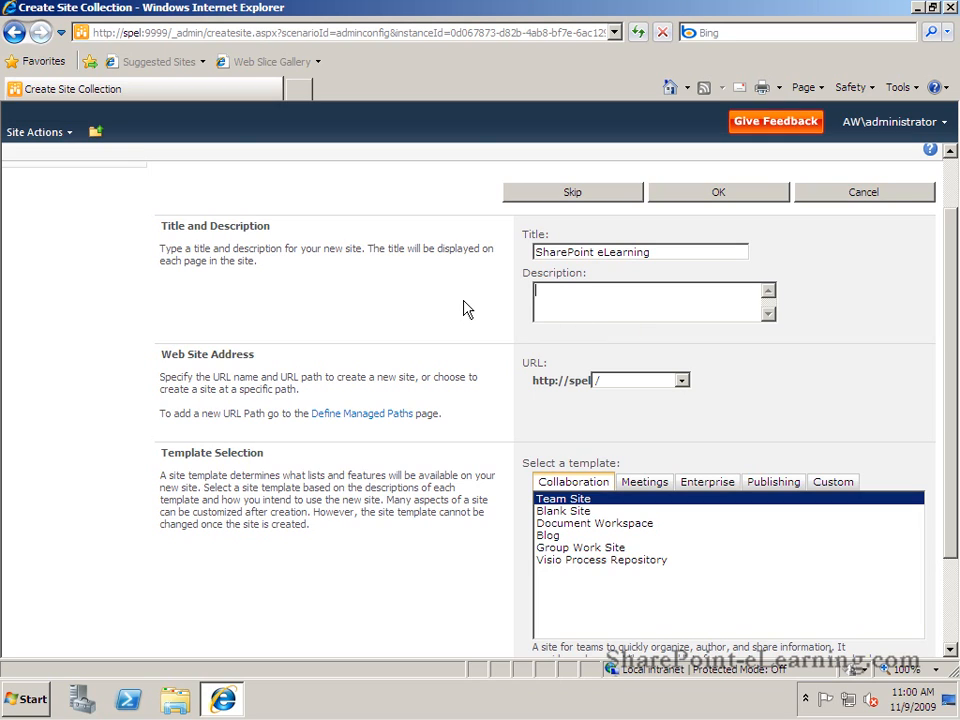
key("Tab")
Review the Meetings, Enterprise, Publishing and Custom template tabs, then create the site with Collaboration's Team Site.
left_click_drag(954, 381, 954, 482)
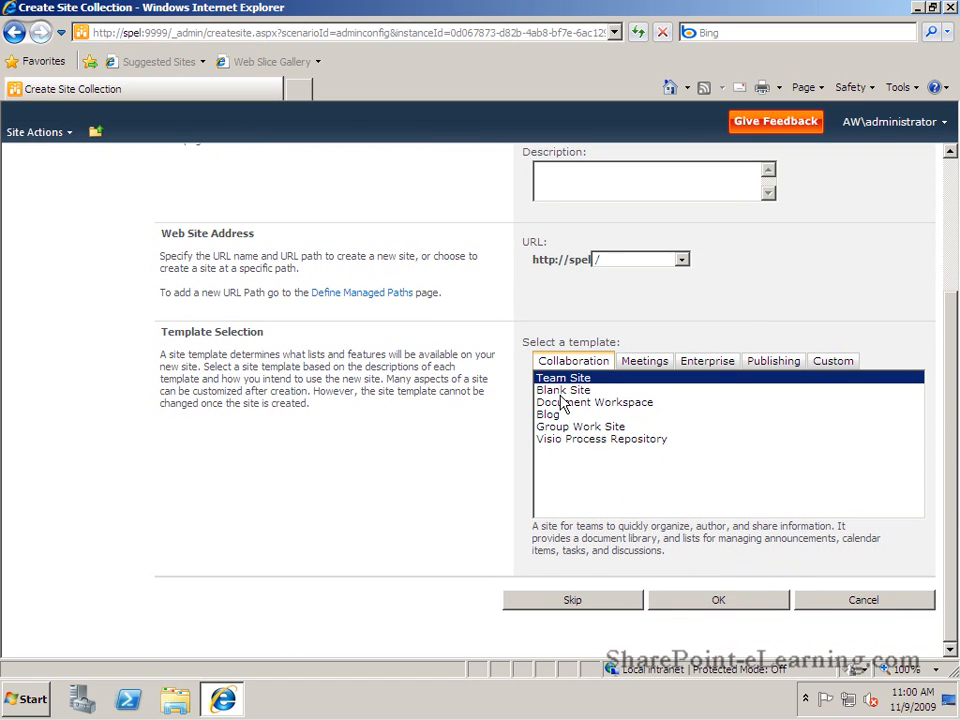
left_click(644, 361)
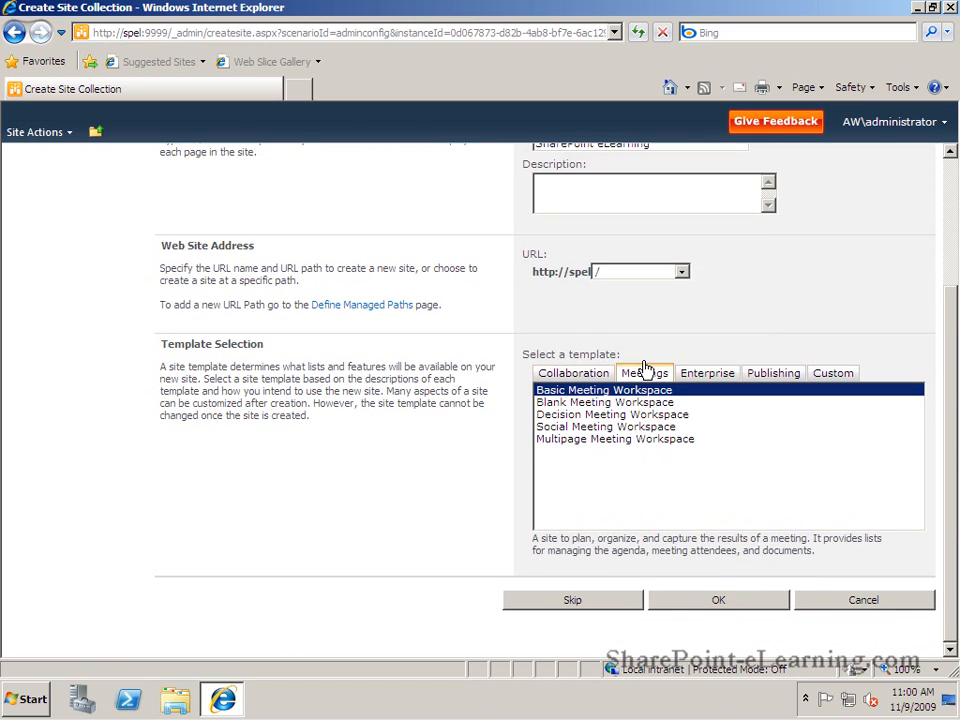
left_click(722, 374)
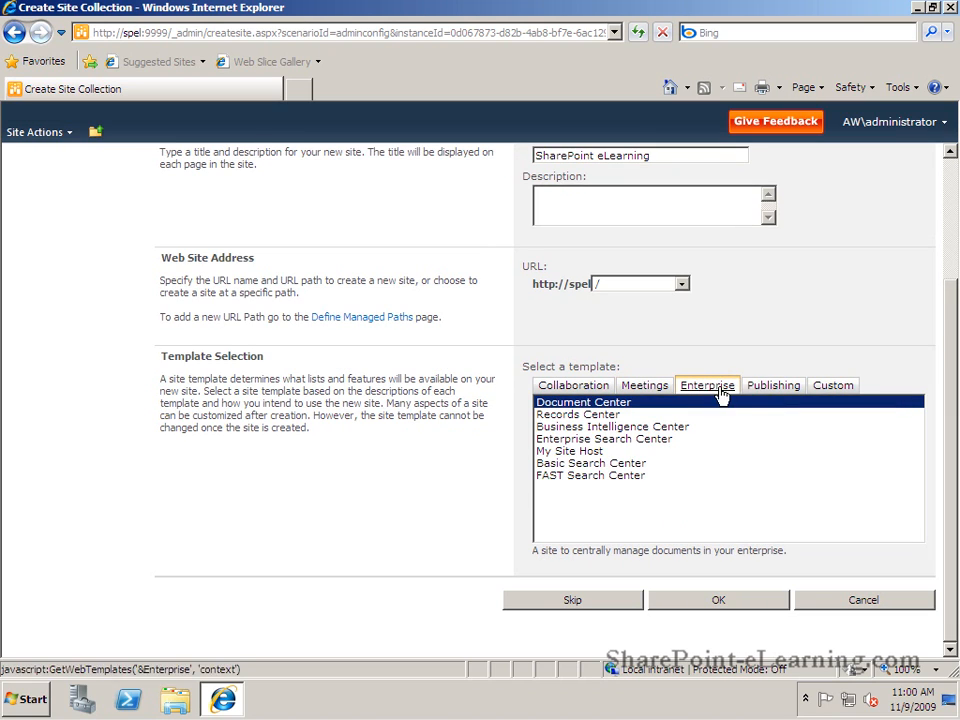
left_click(782, 390)
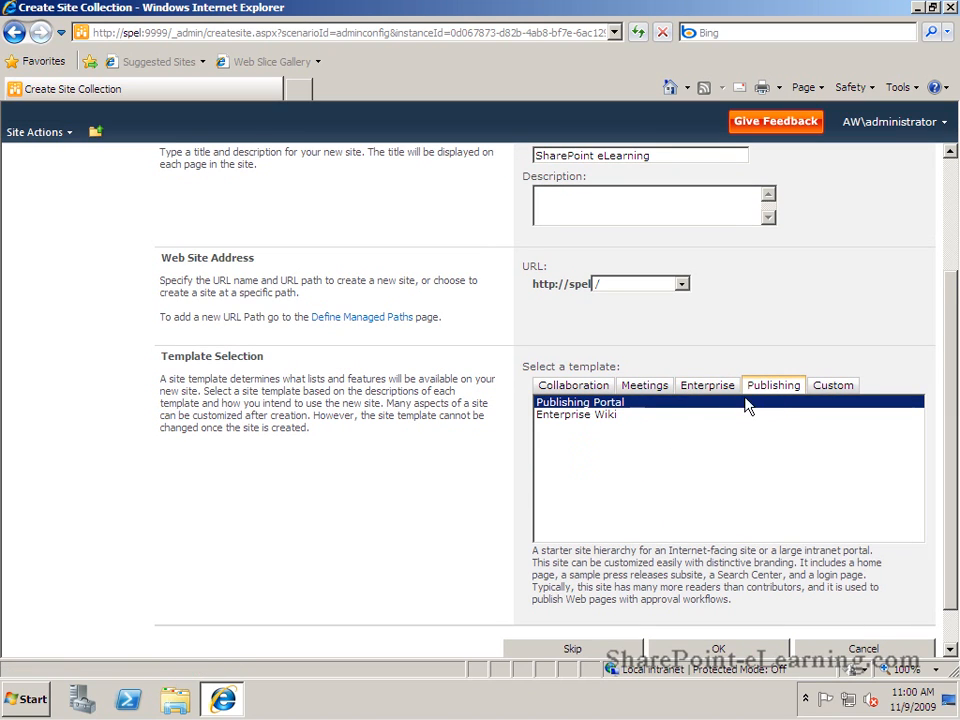
left_click(841, 391)
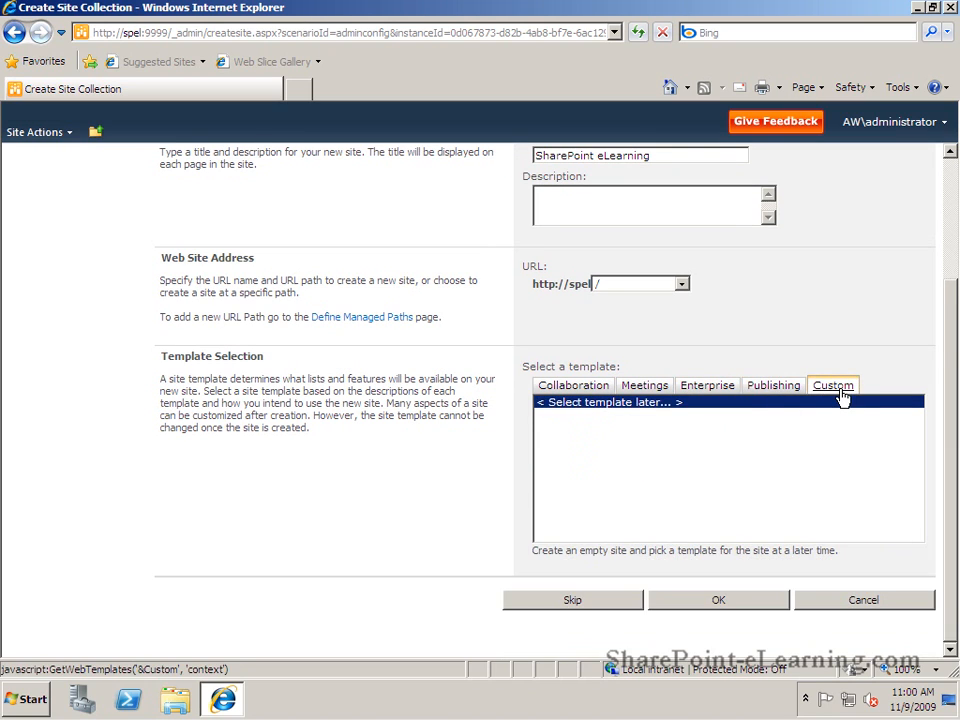
left_click(585, 389)
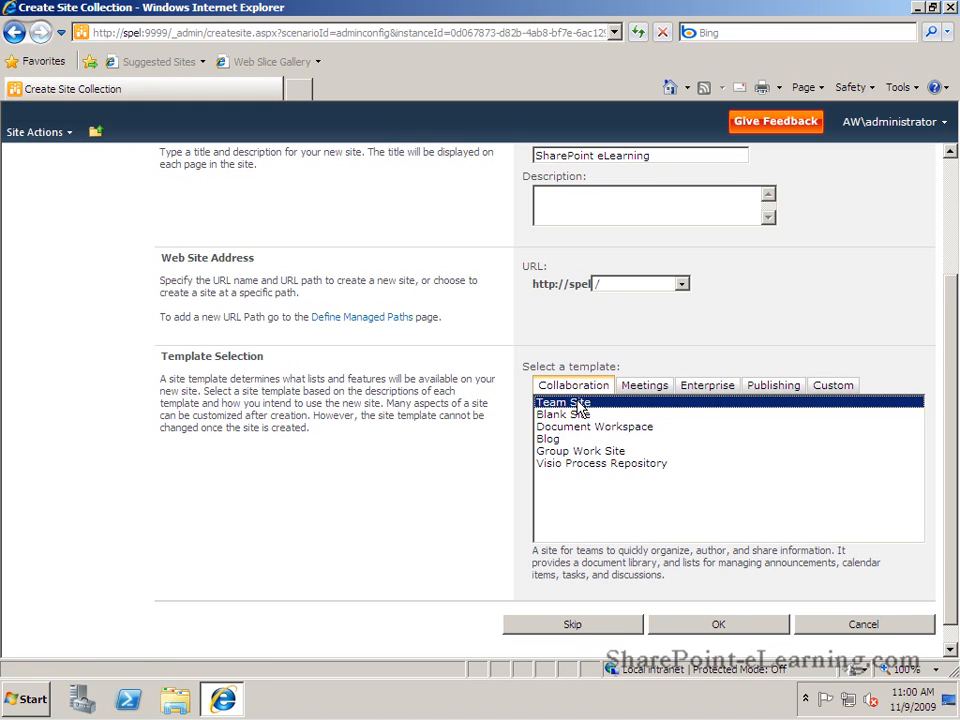
left_click(686, 632)
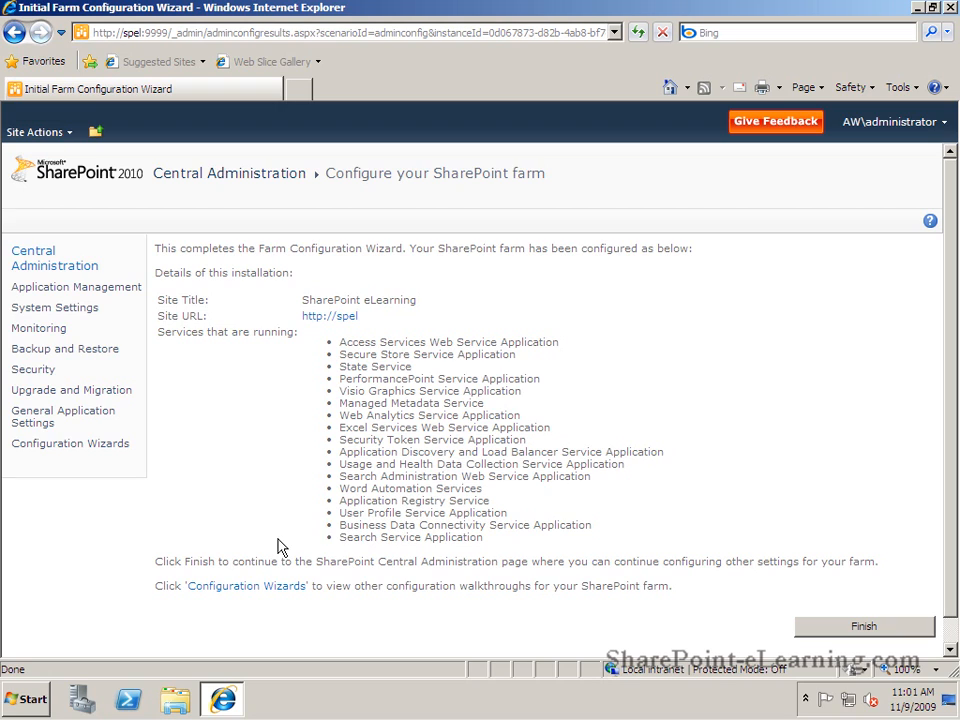
left_click(830, 628)
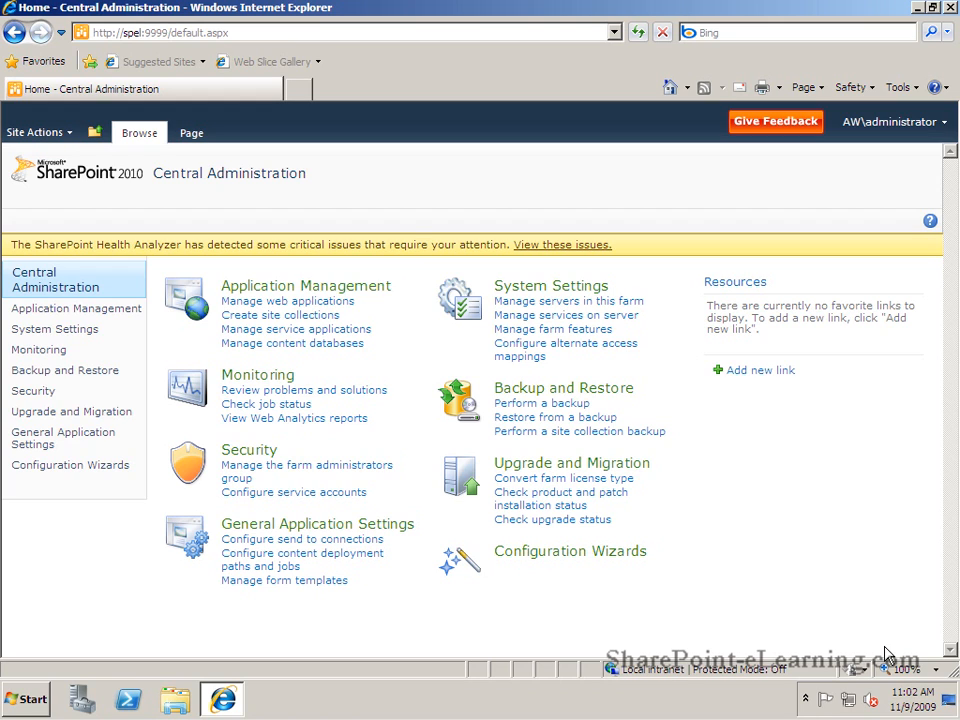
left_click(300, 92)
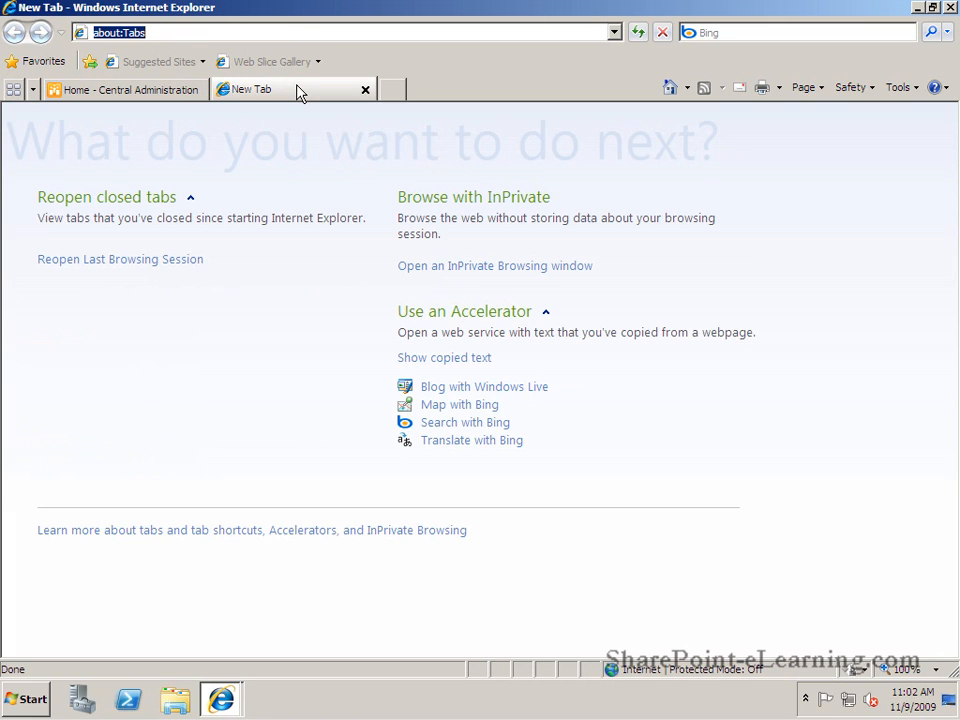
type("http:/")
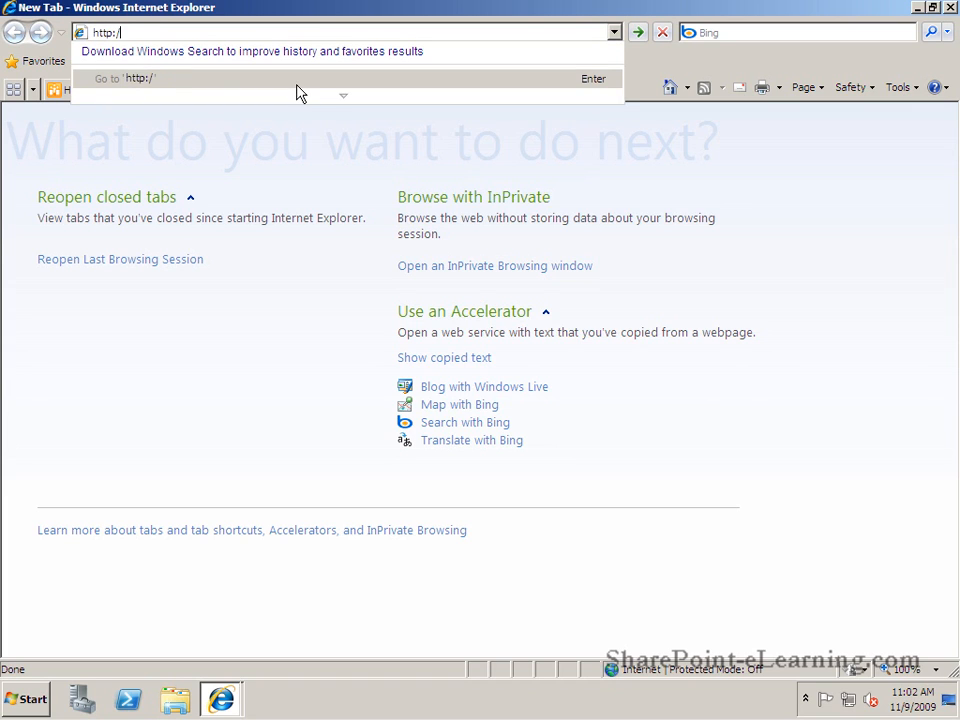
type("/spel/")
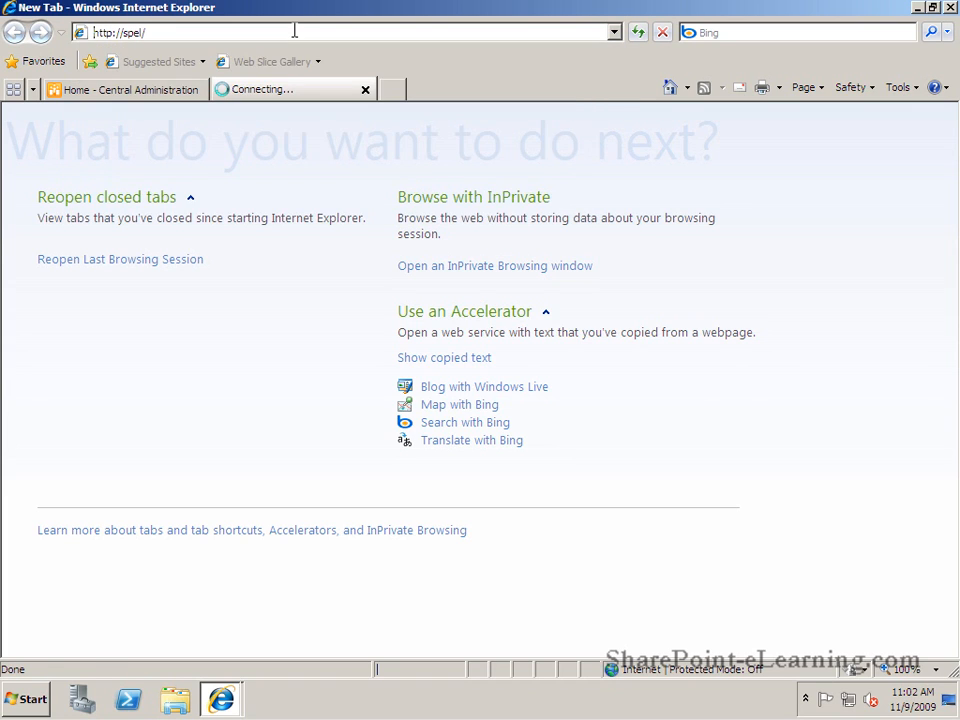
key("Return")
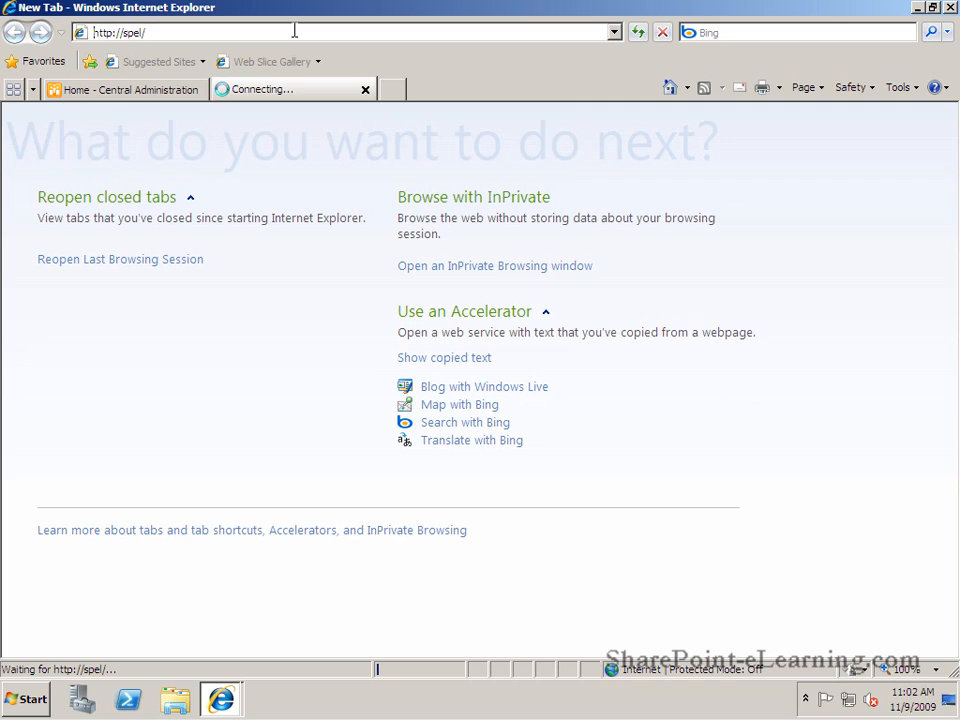